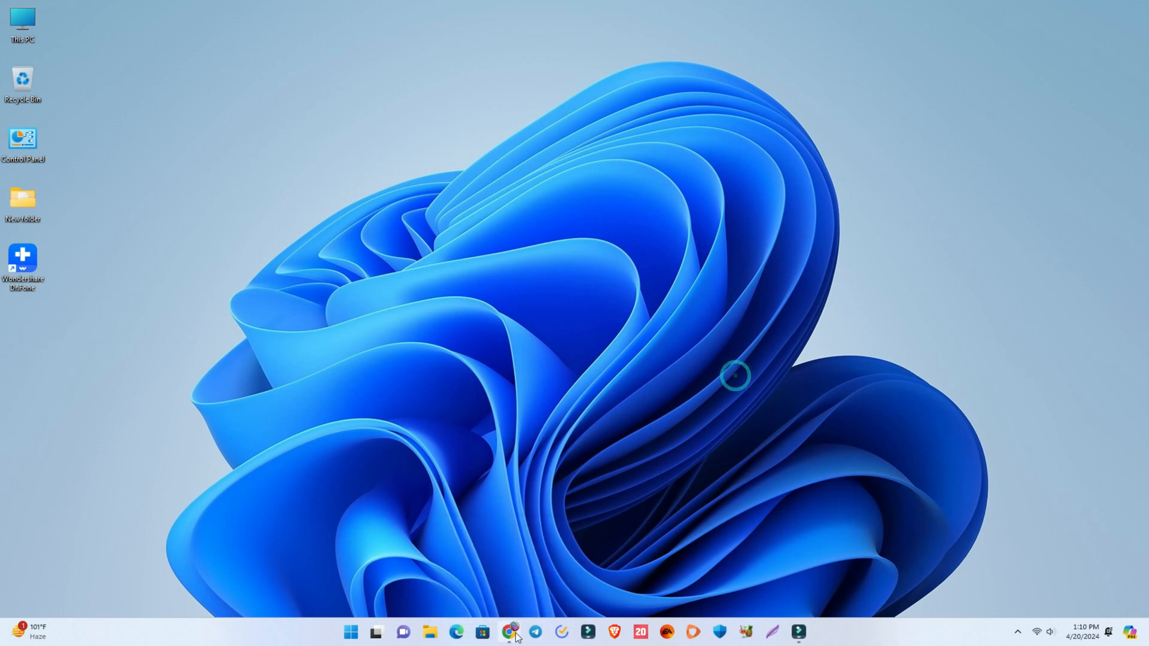
# Check the drfone.wondershare.com address, then save the Dr.Fone setup file to the Desktop
pyautogui.click(516, 635)
pyautogui.click(135, 44)
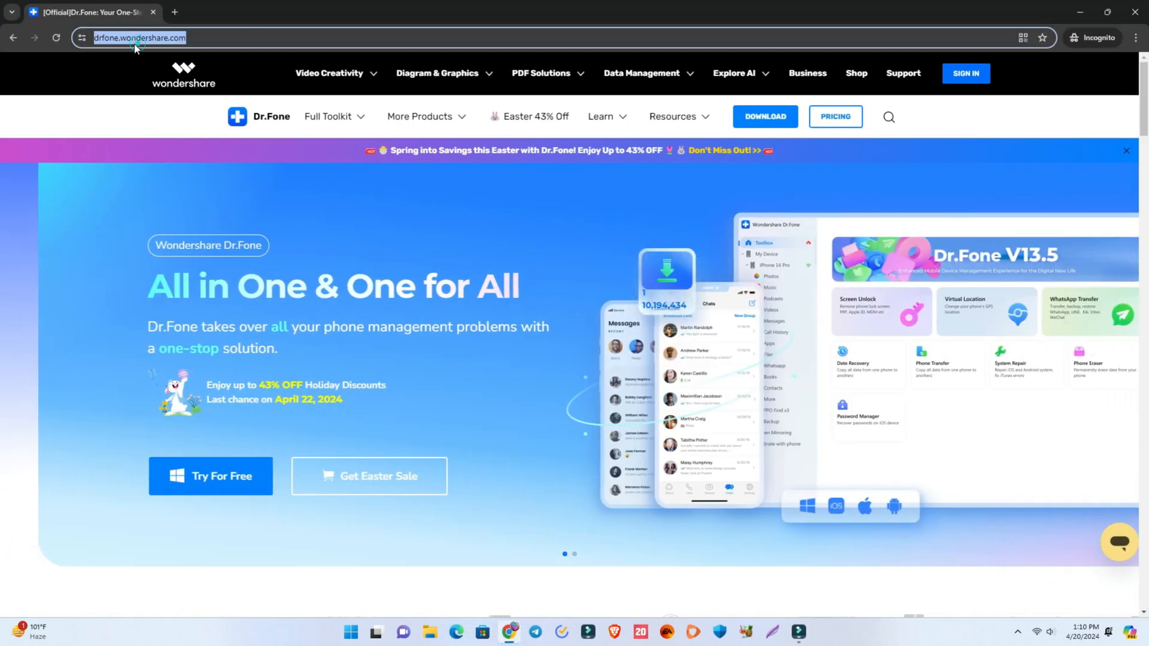
pyautogui.click(197, 39)
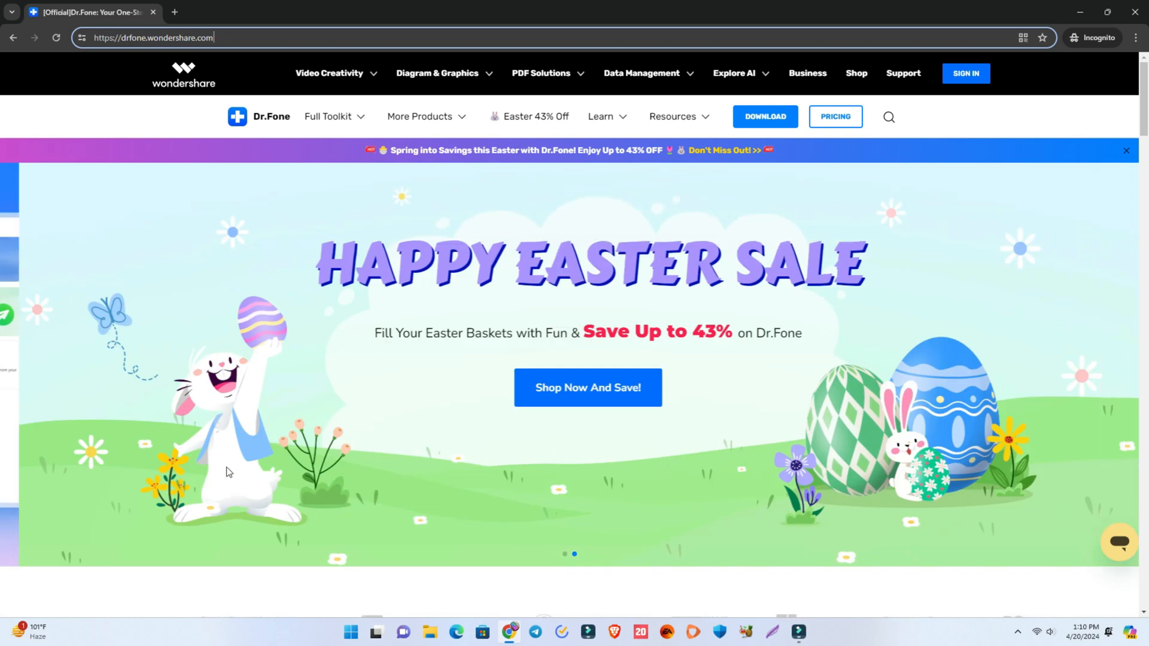
pyautogui.click(295, 487)
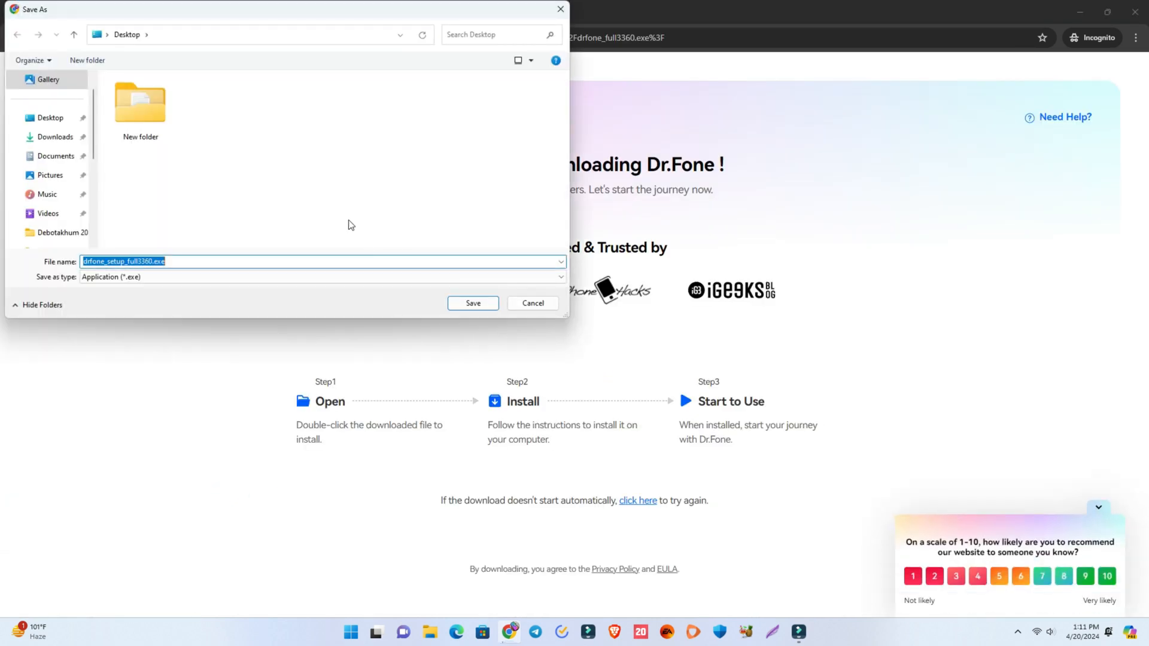
pyautogui.click(55, 117)
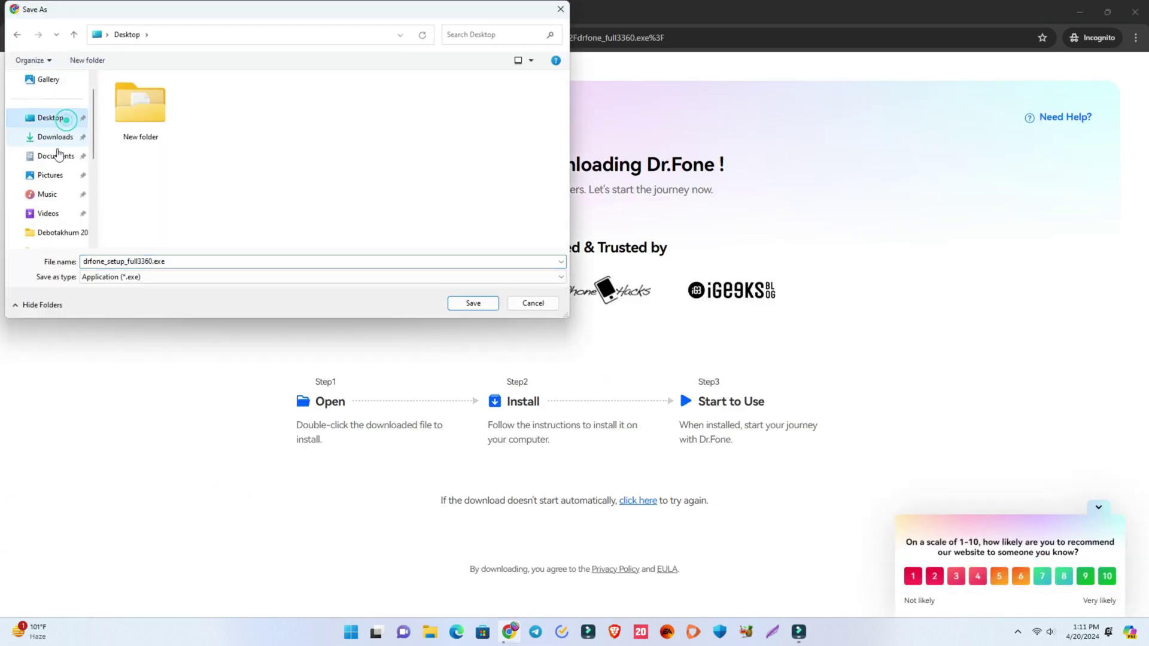
pyautogui.click(472, 303)
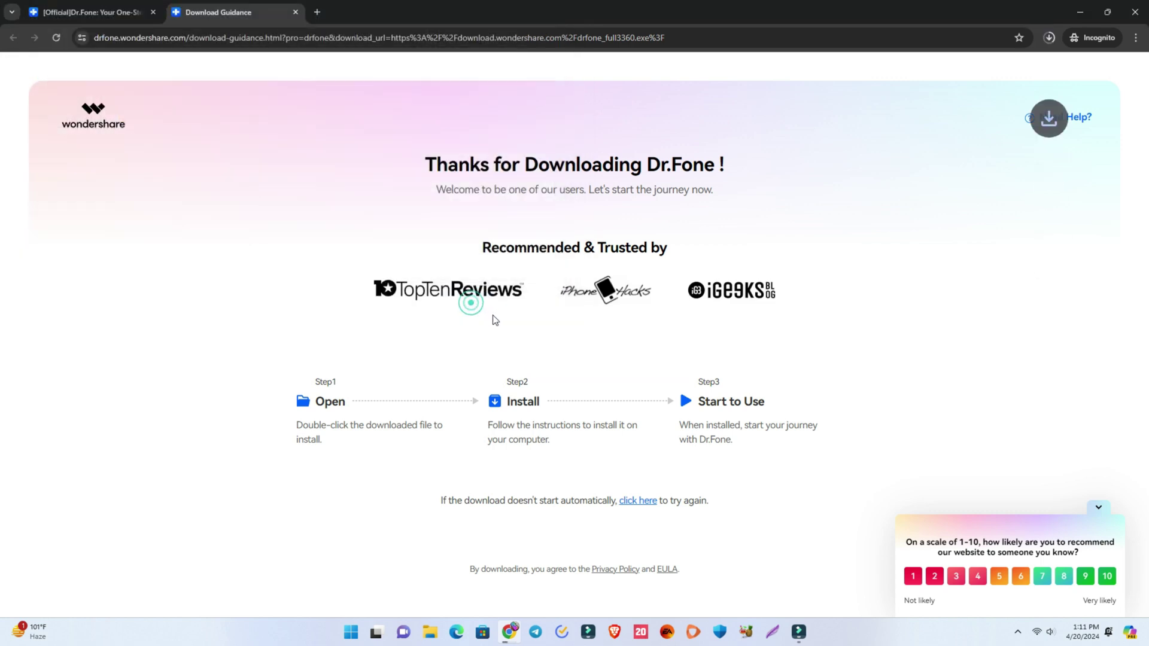
pyautogui.click(100, 12)
# Review the browser downloads, then bring up the Screen Unlock options in the Dr.Fone Toolbox
pyautogui.click(1048, 38)
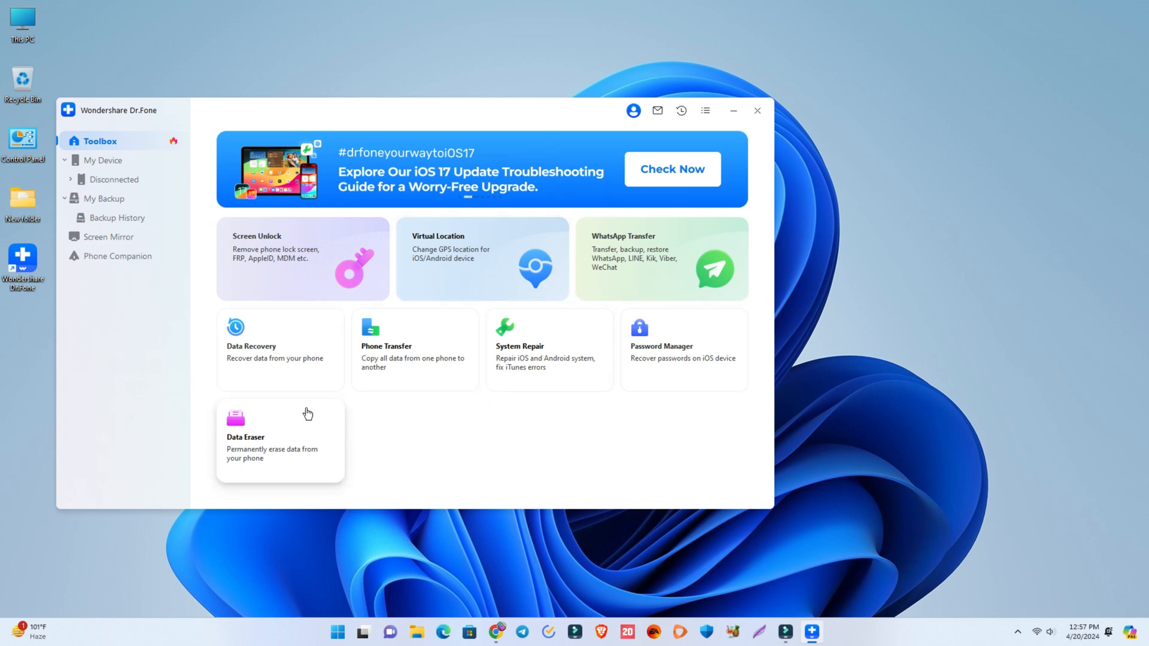
pyautogui.click(240, 247)
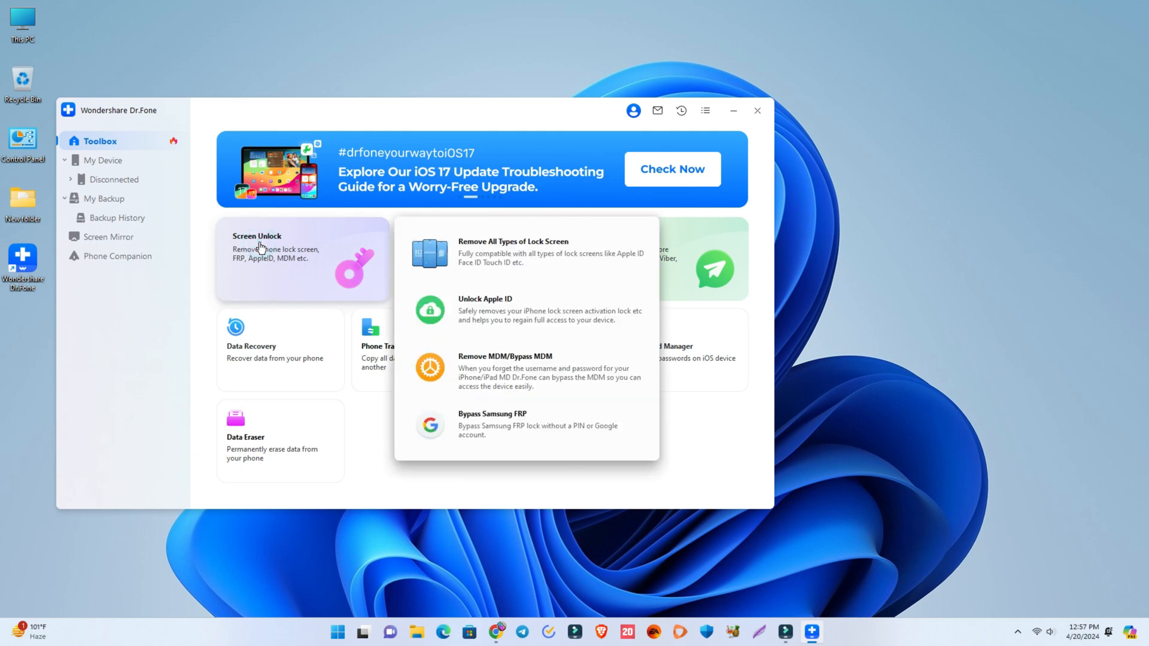
# Choose Remove All Types of Lock Screen for an Android device and start Unlock Android Screen
pyautogui.click(260, 247)
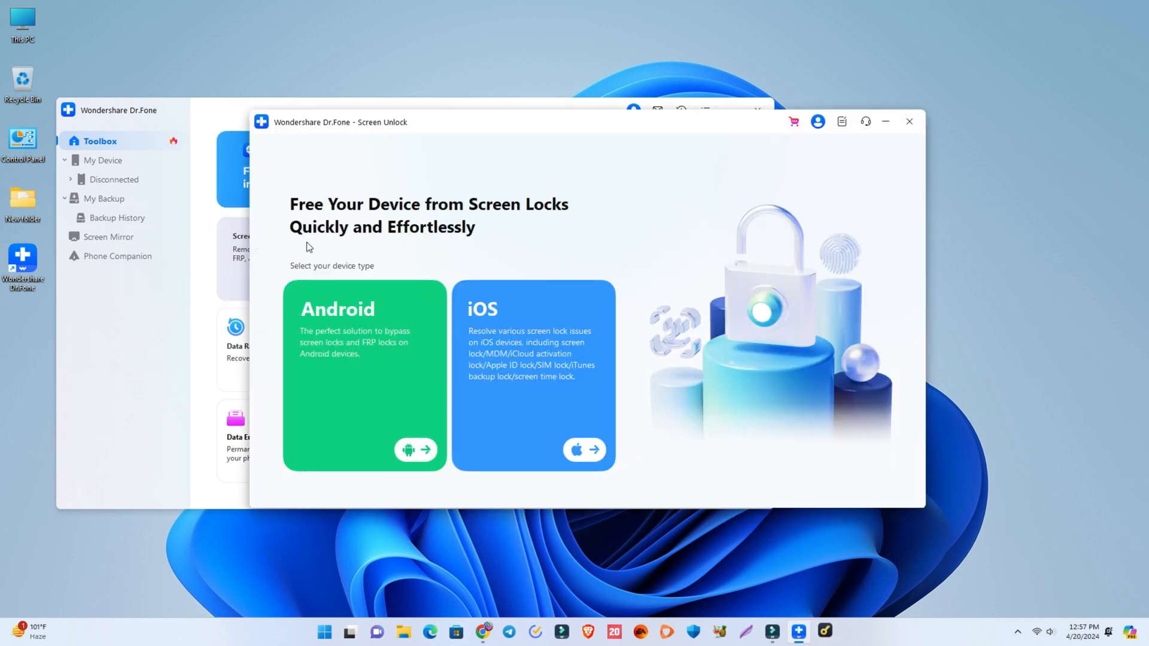
pyautogui.moveTo(471, 134); pyautogui.dragTo(307, 123)
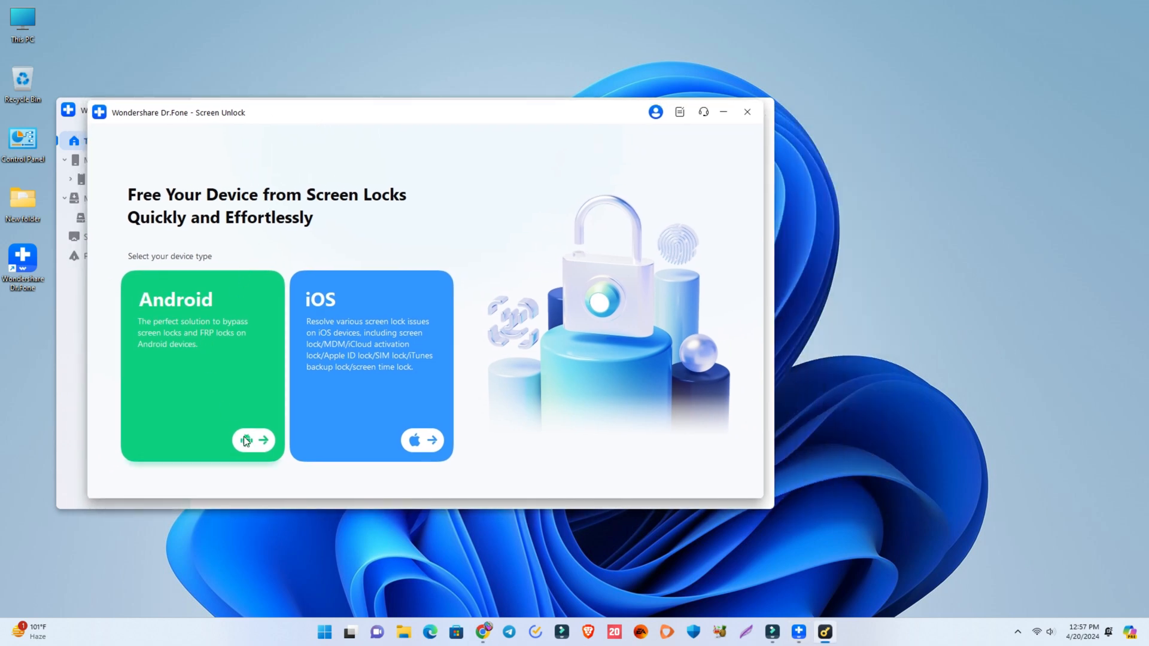
pyautogui.click(265, 441)
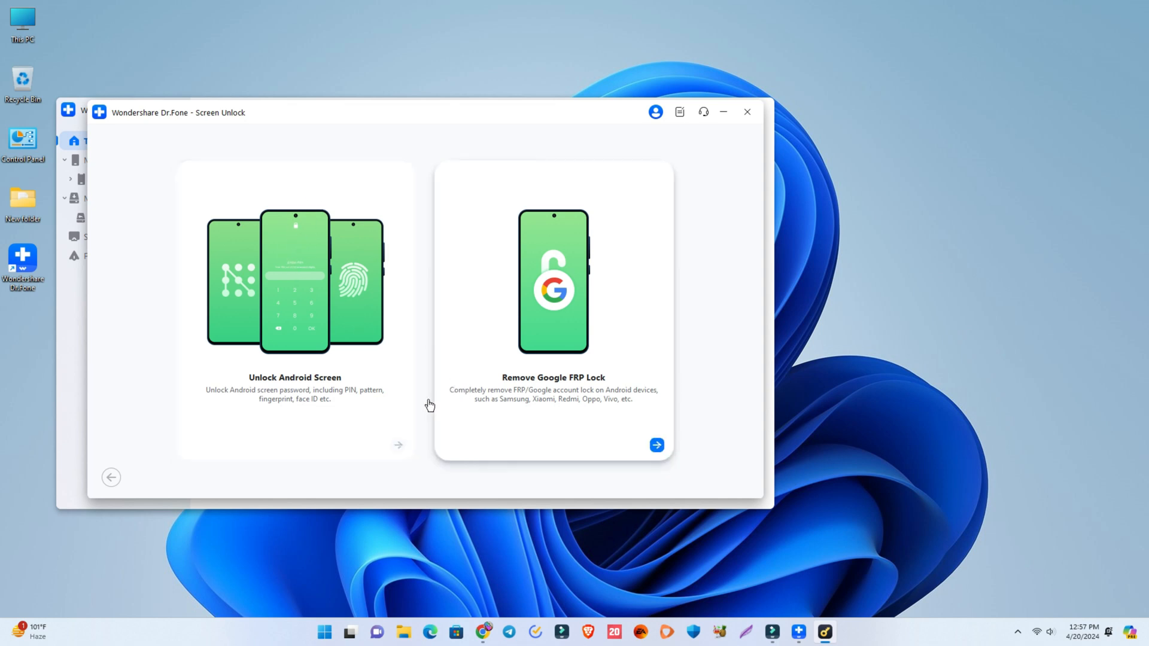
pyautogui.click(399, 447)
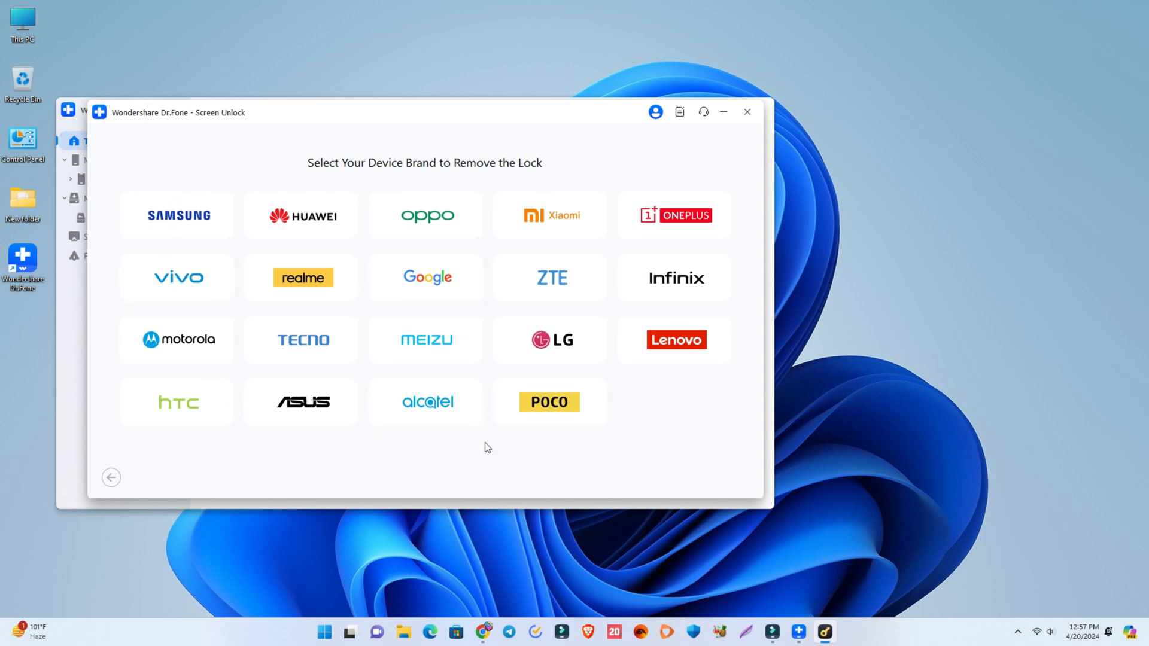
# Select Samsung with 100% Remove Screen Lock and view the Device without bixby steps
pyautogui.click(168, 212)
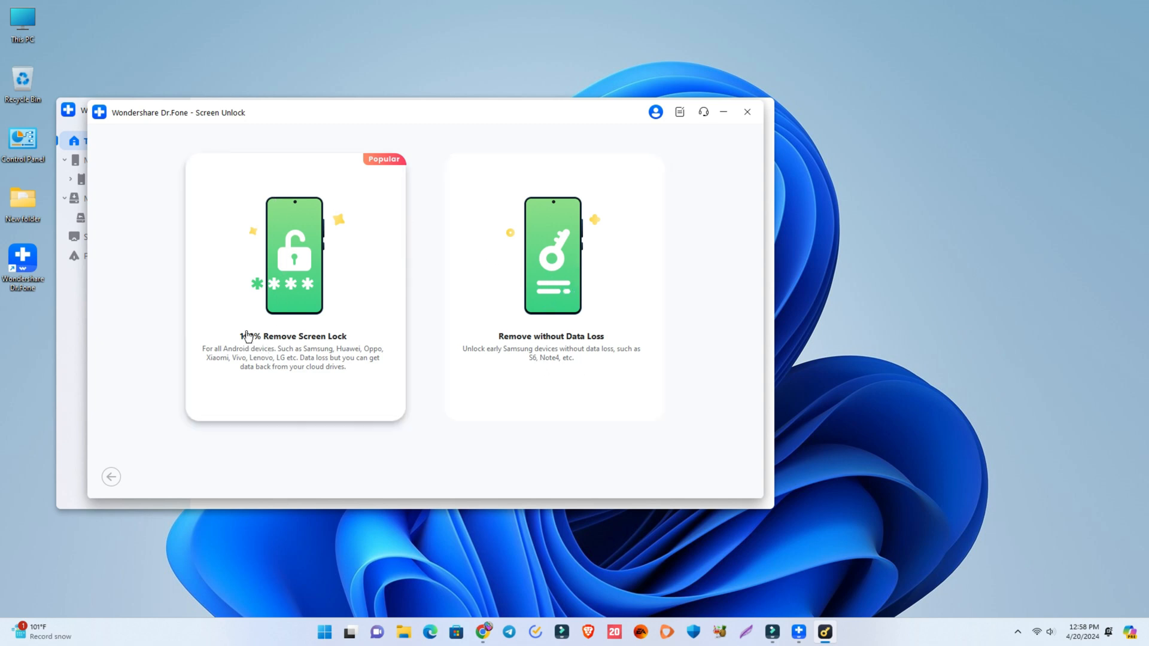
pyautogui.click(287, 319)
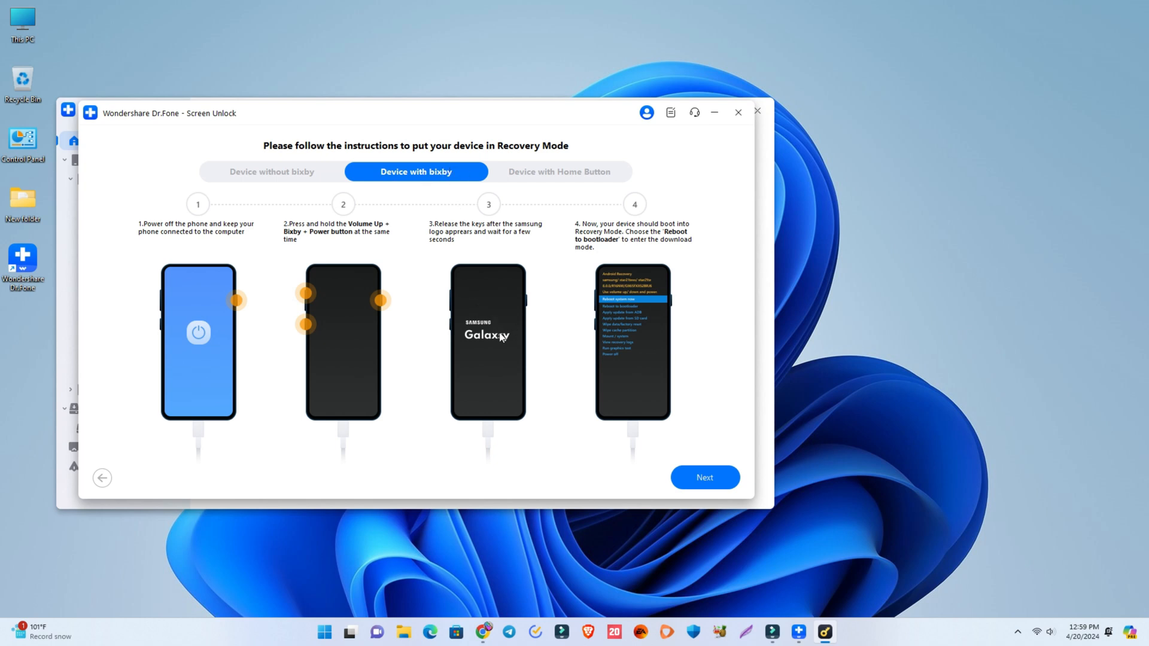
pyautogui.click(266, 179)
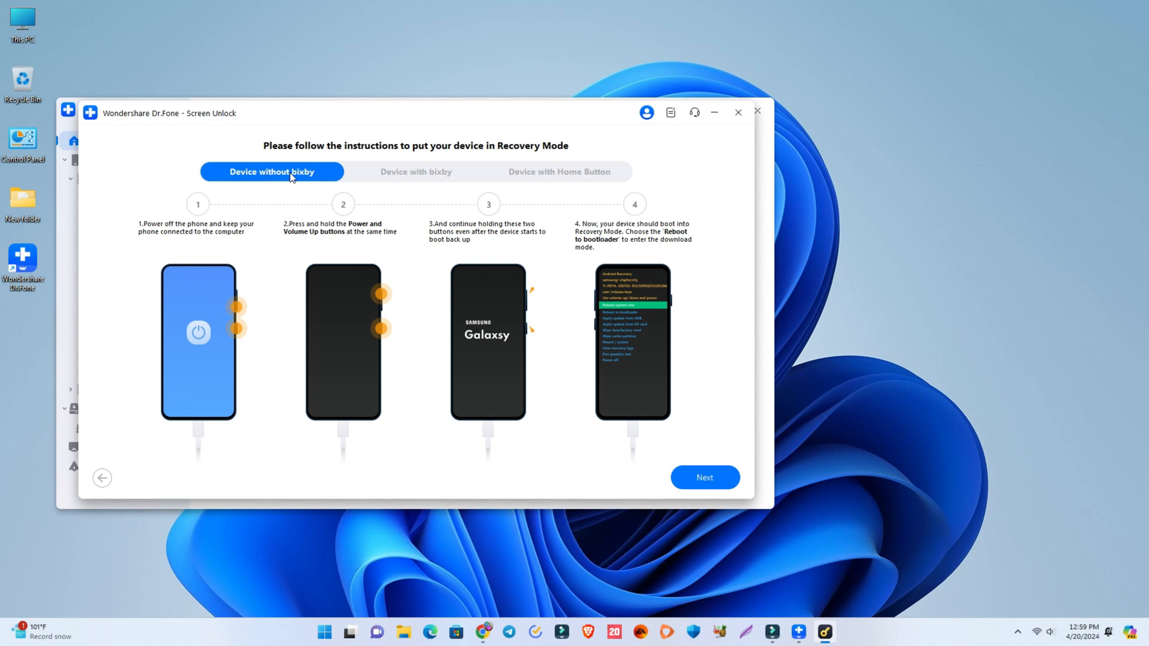
# Compare the Device with Home Button steps, then return to Device without bixby
pyautogui.click(539, 172)
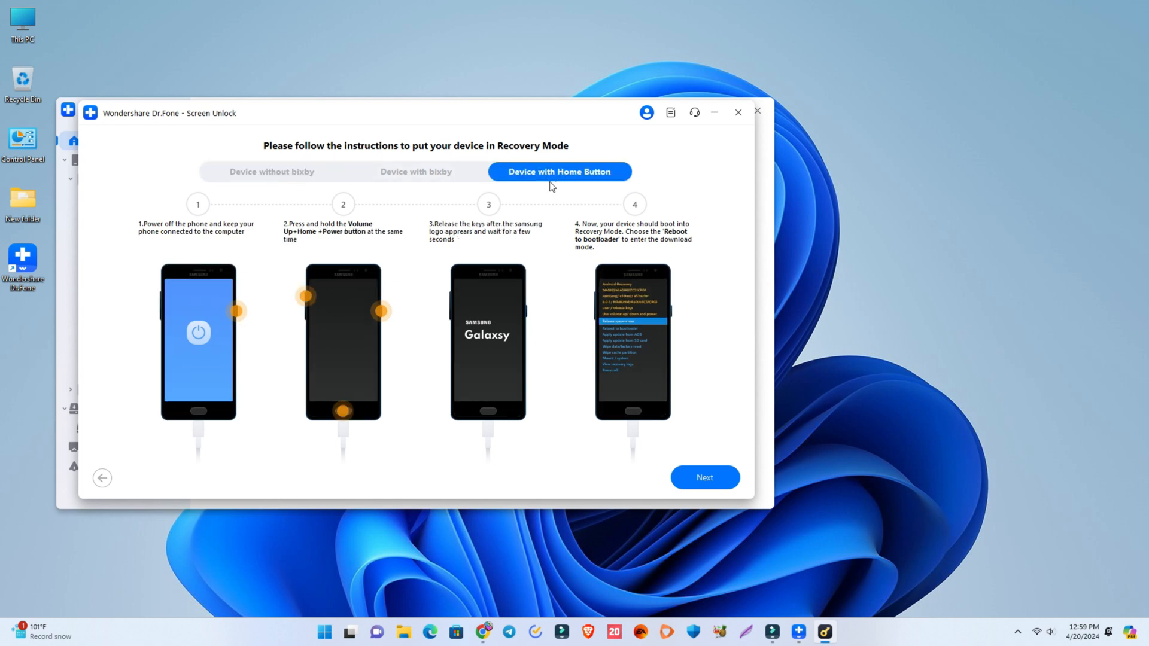
pyautogui.click(241, 170)
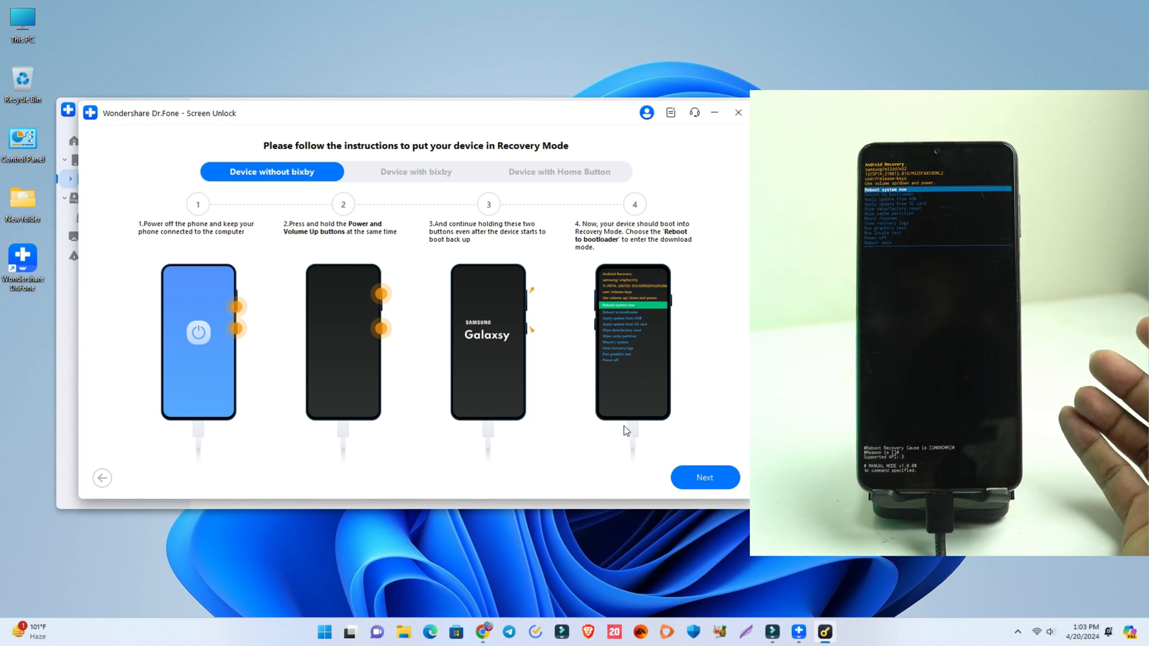
# Advance past the Recovery Mode and Wipe Cache Partition instruction pages
pyautogui.click(708, 476)
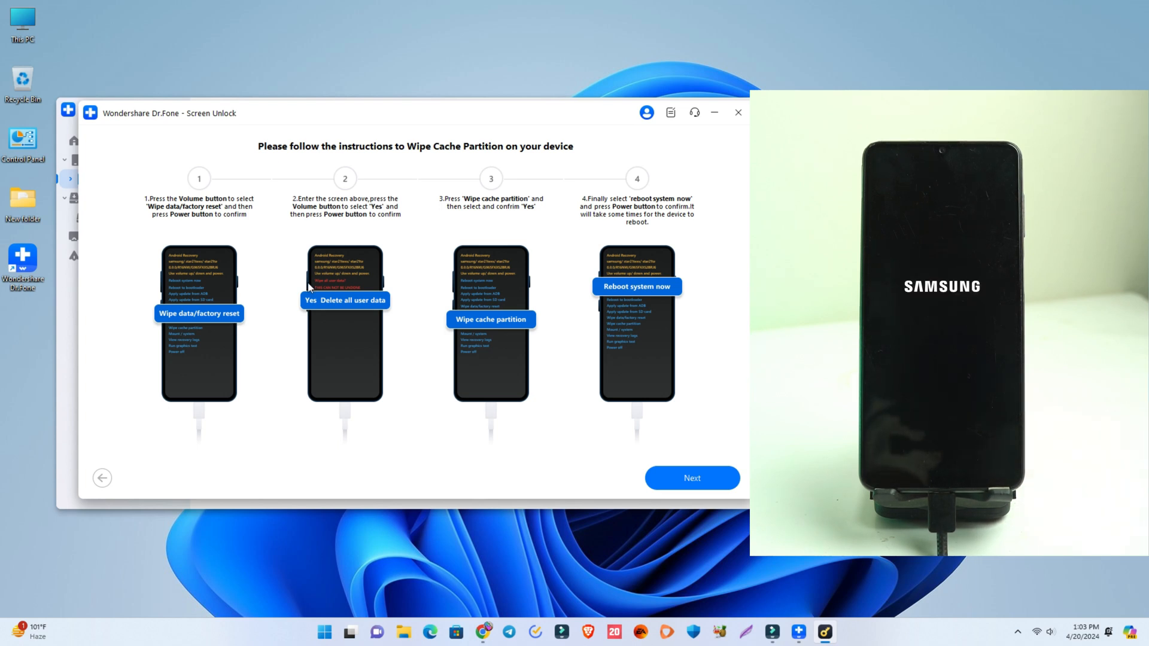
pyautogui.click(708, 477)
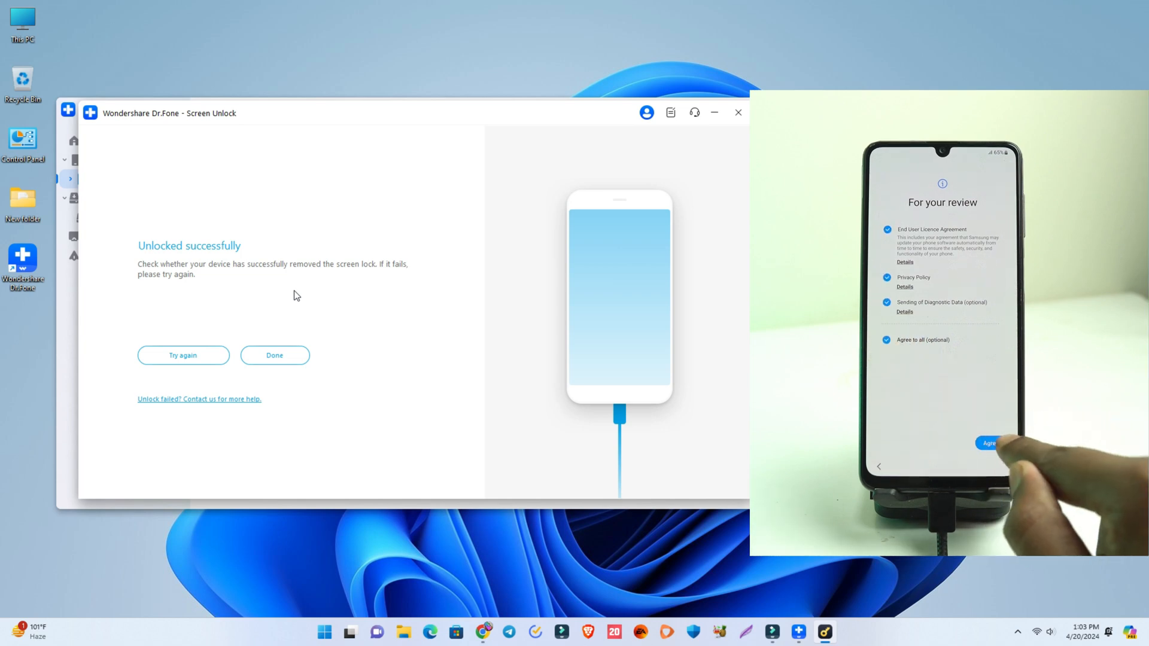
# Dismiss the Unlocked successfully result after the phone finishes the wipe
pyautogui.click(274, 355)
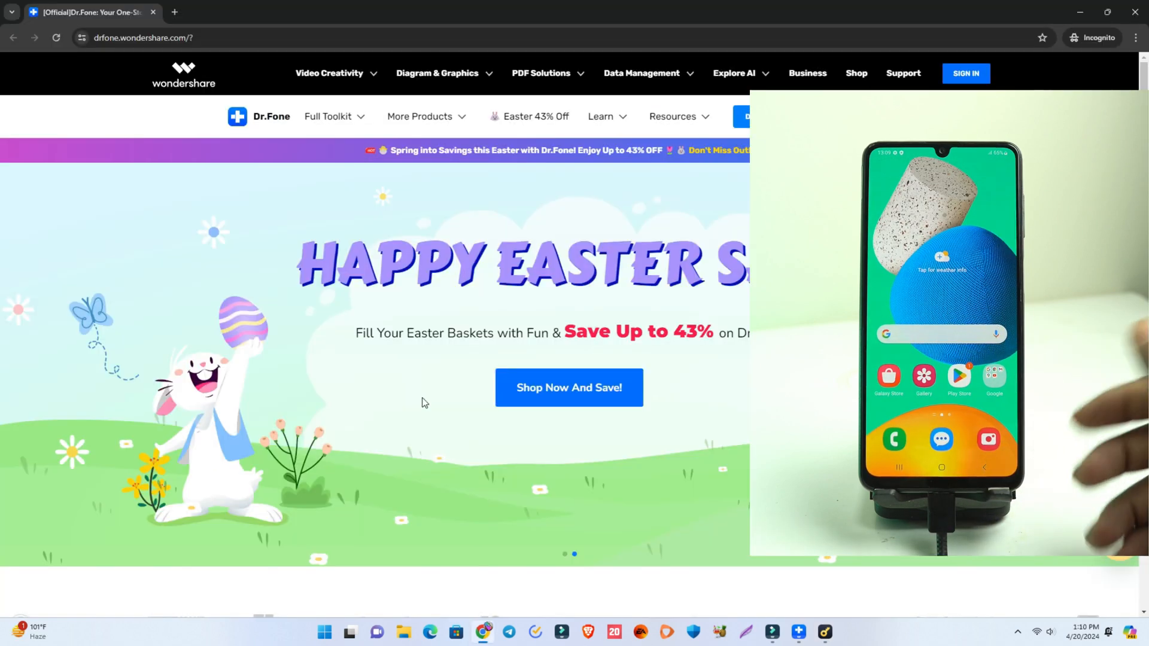
# Go to the Easter sale via Shop Now And Save! and jump to the 43% discount plans
pyautogui.click(580, 391)
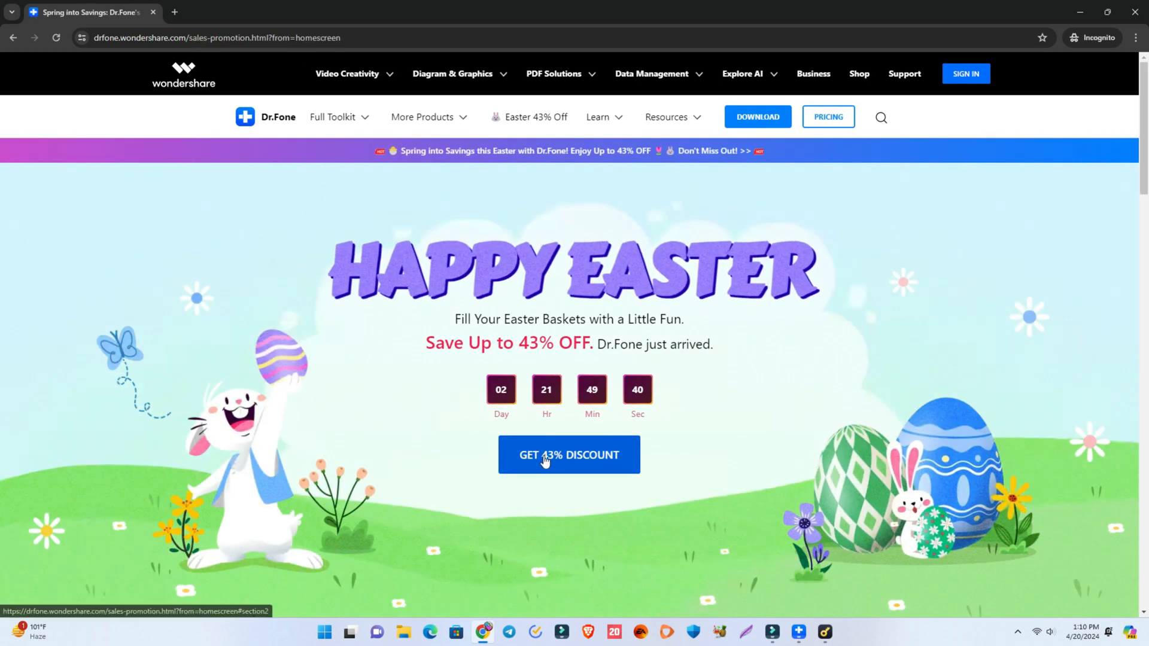
pyautogui.click(544, 458)
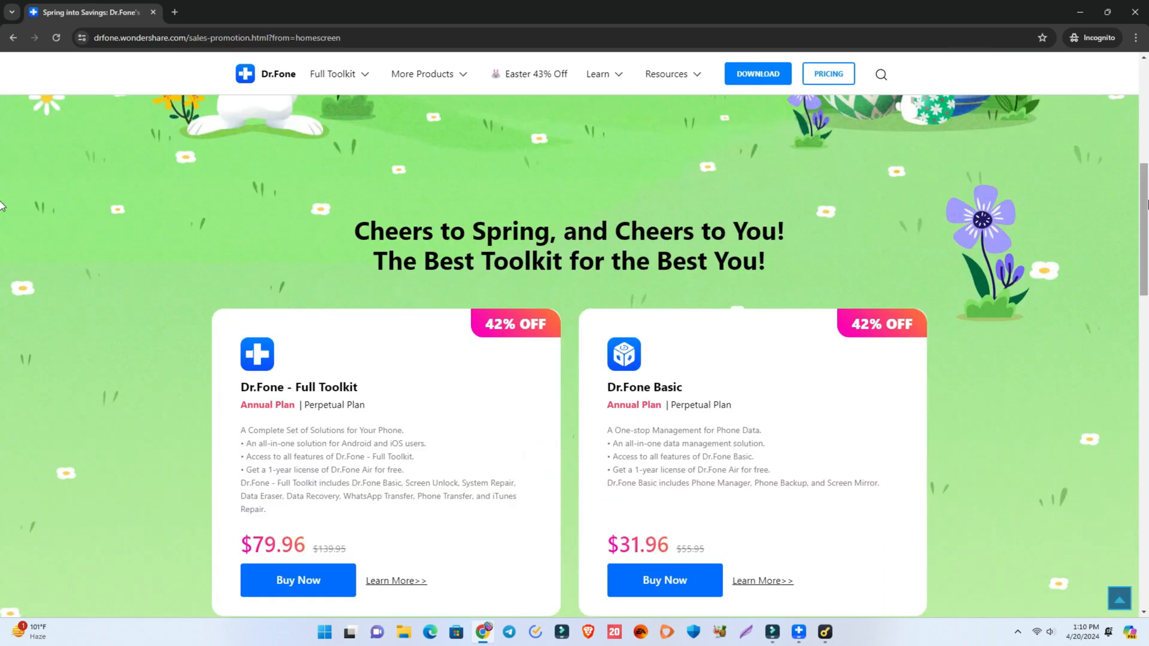
pyautogui.scroll(-2, 957, 295)
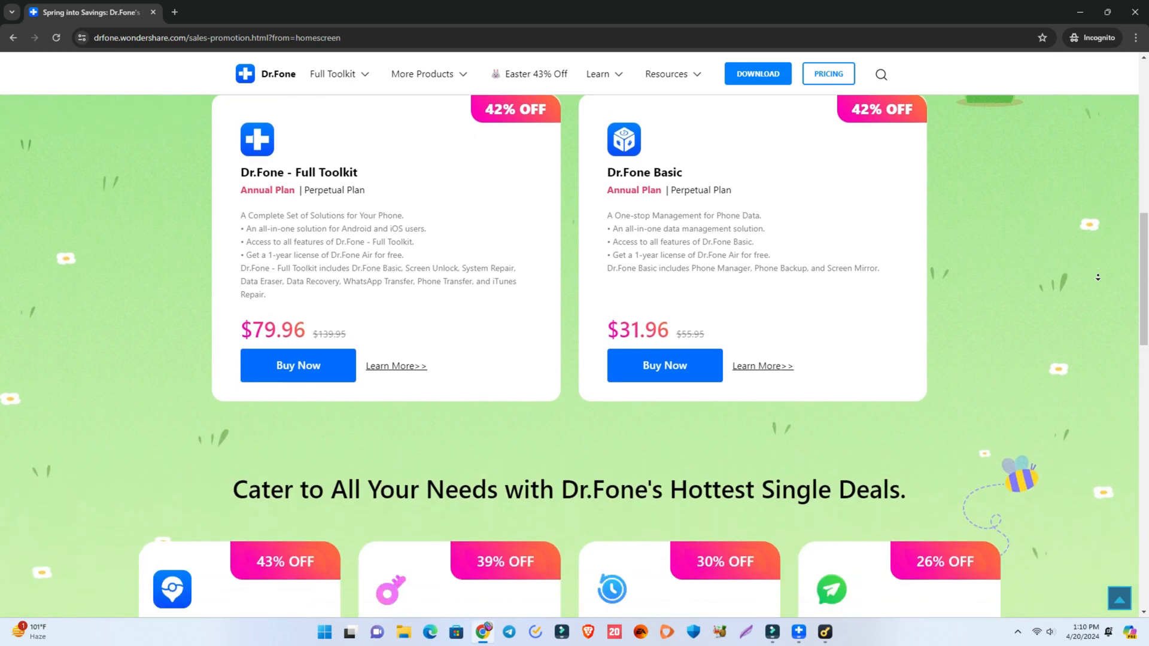